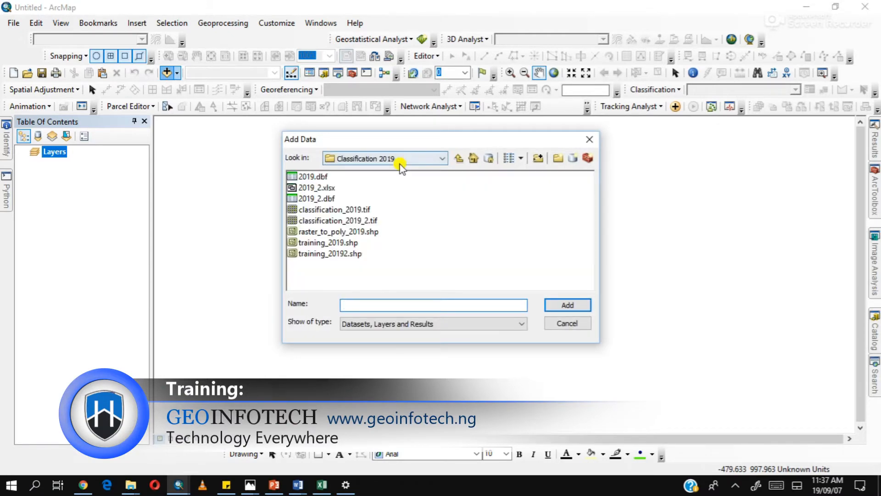
# Step: Add the road layer from the IKEJA folder inside GEOINFOTECH DATA to the map
pyautogui.click(392, 158)
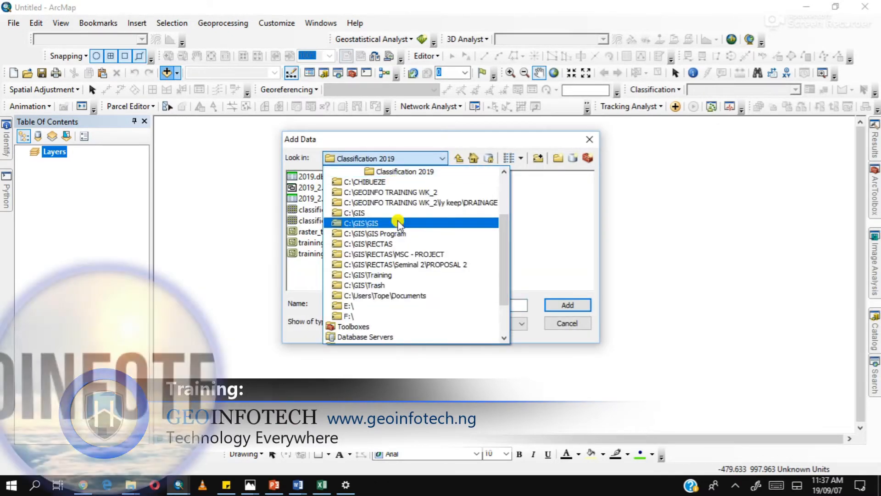
pyautogui.click(377, 182)
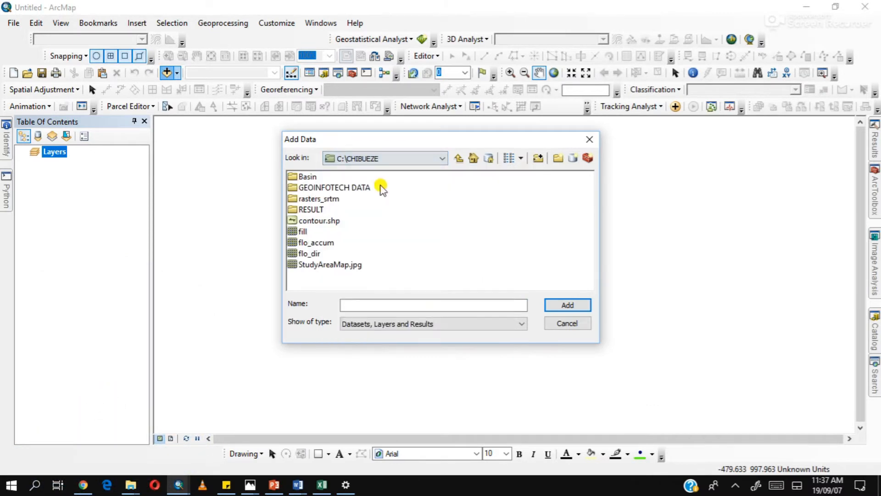
pyautogui.doubleClick(318, 188)
pyautogui.click(314, 186)
pyautogui.click(306, 176)
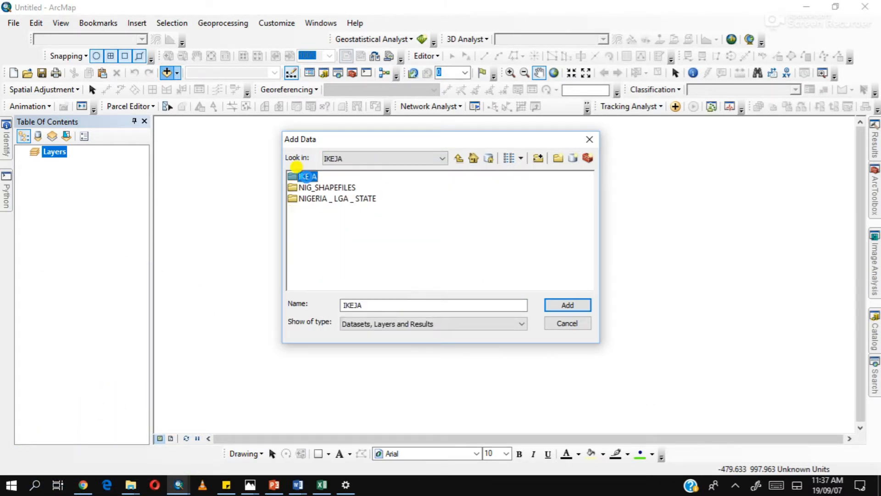
pyautogui.doubleClick(307, 177)
pyautogui.click(409, 232)
pyautogui.doubleClick(408, 232)
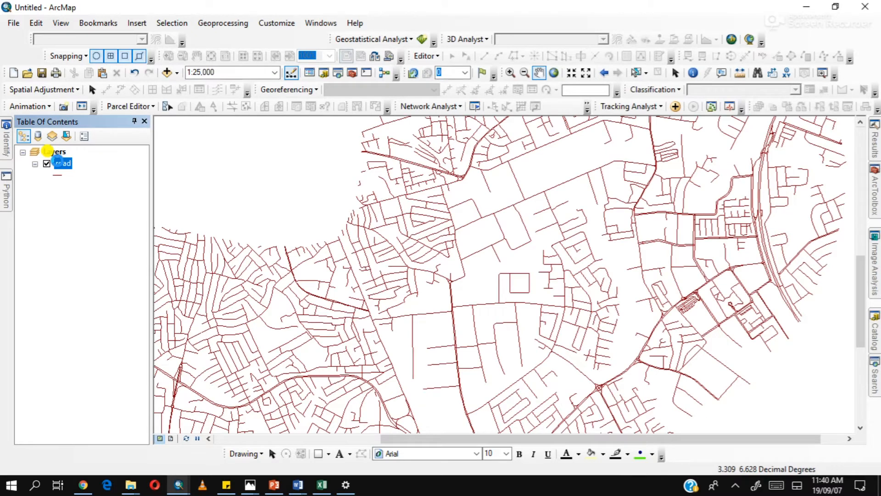
# Step: Set the road layer's symbology to unique value categories based on the fclass field
pyautogui.doubleClick(59, 163)
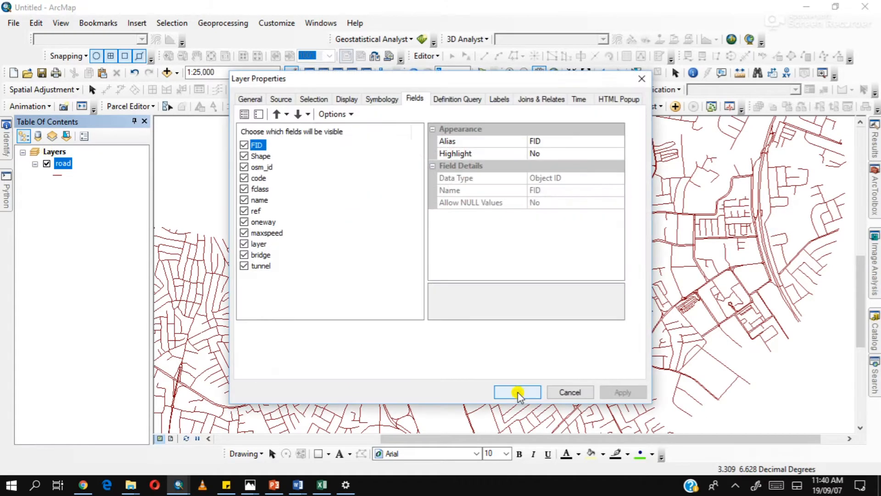
pyautogui.click(383, 100)
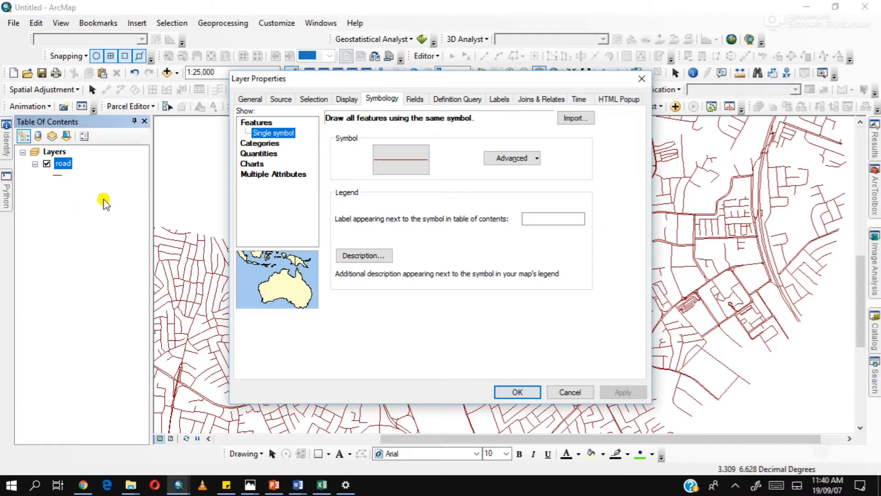
pyautogui.click(272, 146)
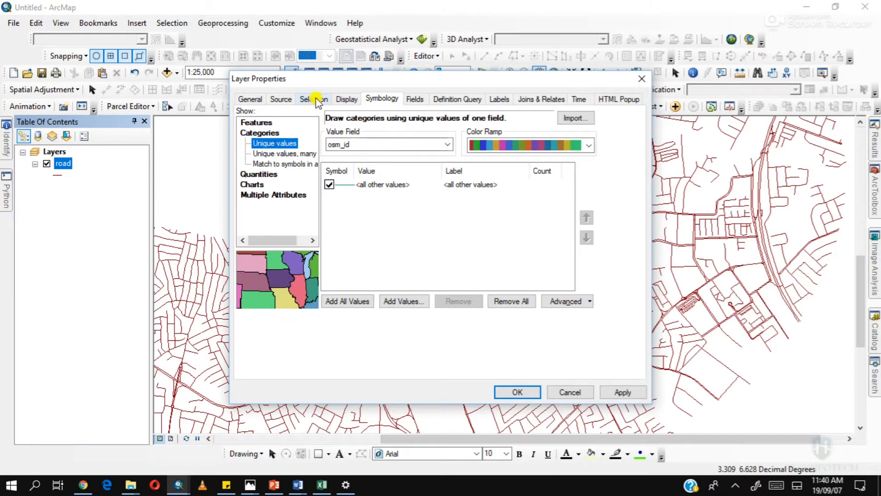
pyautogui.click(392, 144)
pyautogui.click(392, 145)
pyautogui.click(392, 144)
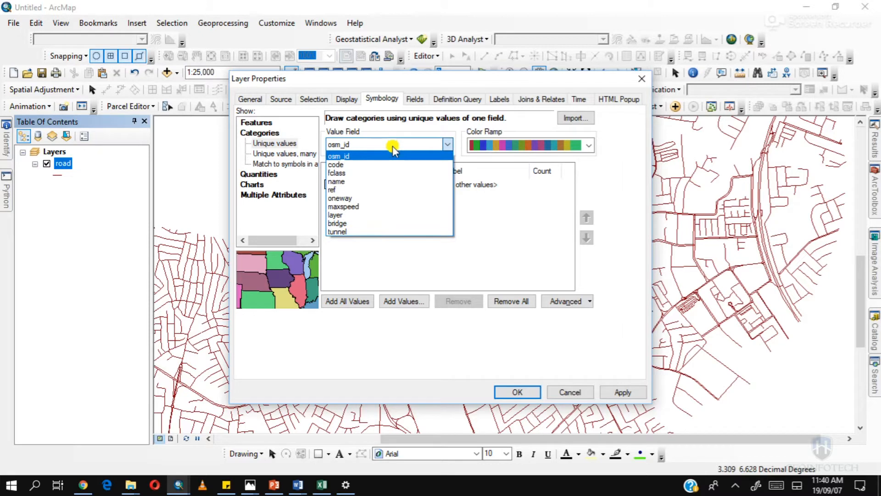
pyautogui.click(383, 173)
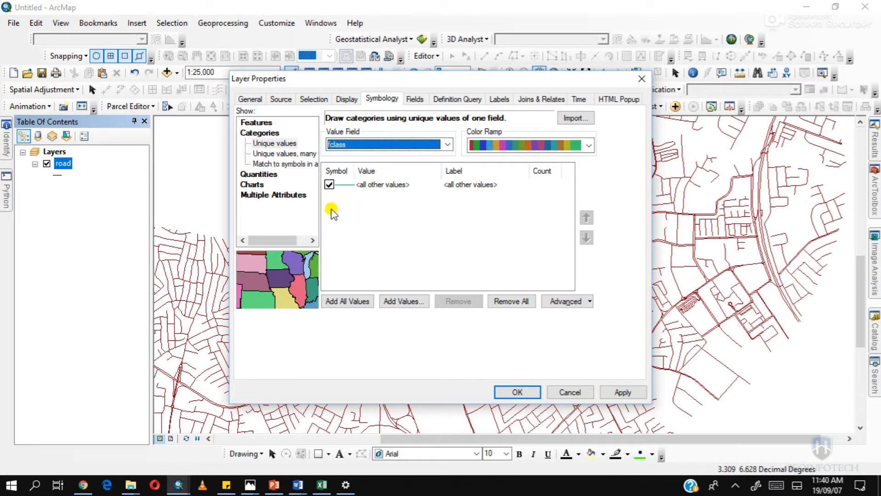
# Step: Exclude all other values from the road symbology, add every fclass value and apply the categories to the map
pyautogui.doubleClick(331, 185)
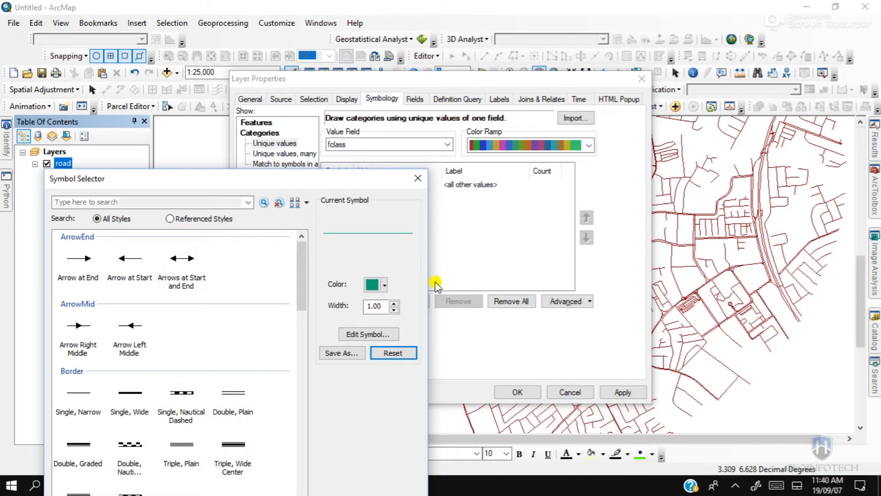
pyautogui.press('Escape')
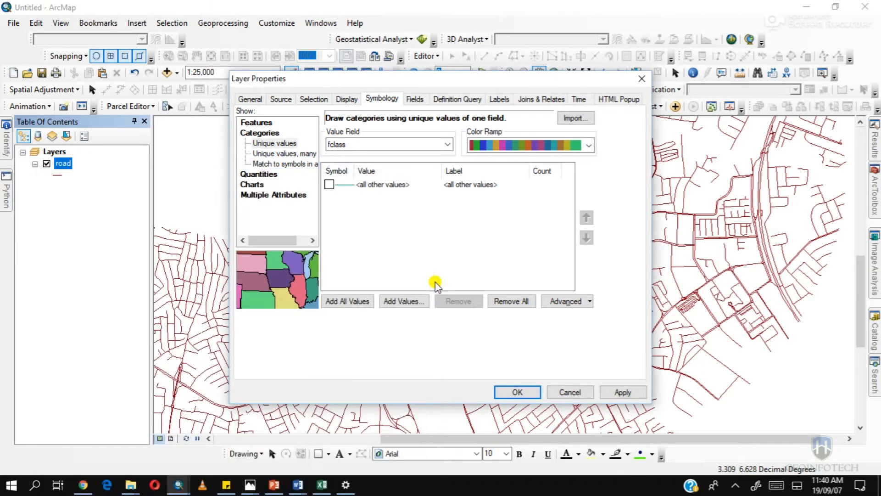
pyautogui.click(342, 303)
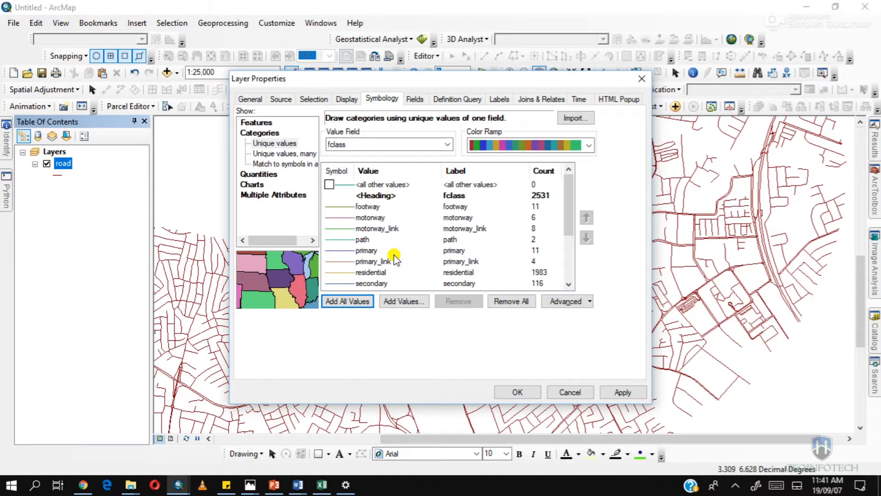
pyautogui.click(512, 389)
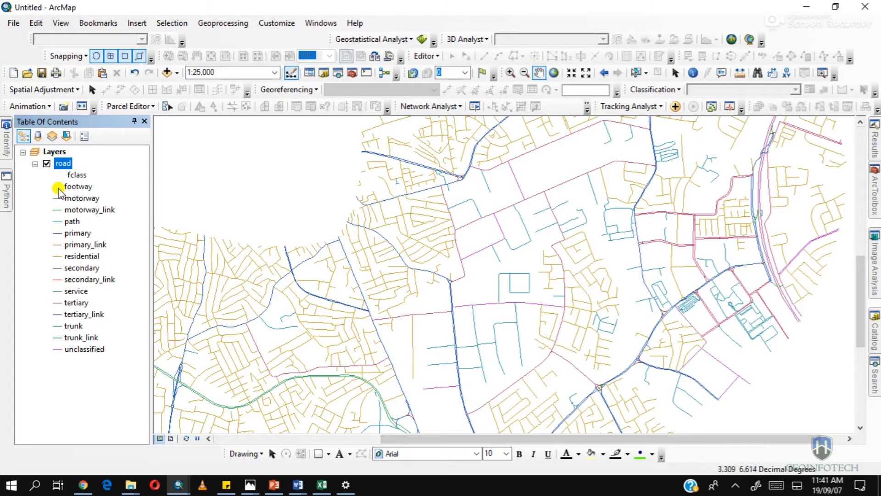
# Step: Open the road attribute table, begin a Select By Attributes clause with "fclass" = and list the field's unique values
pyautogui.rightClick(62, 164)
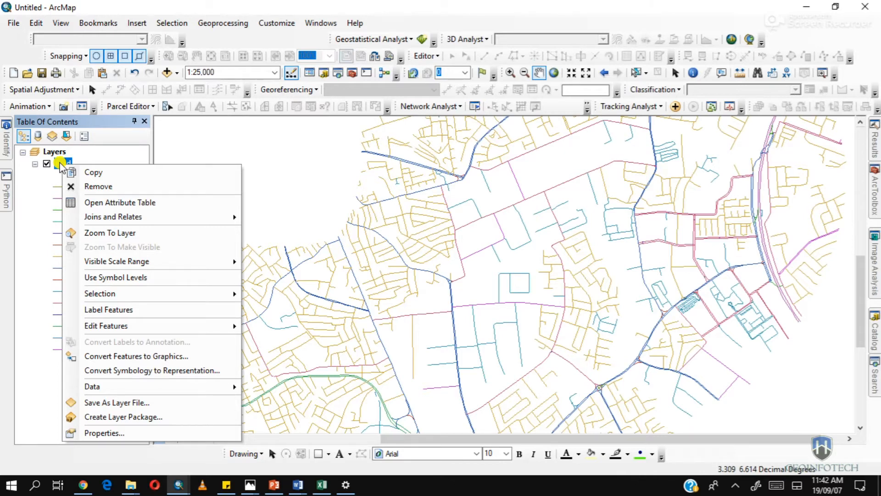
pyautogui.click(99, 203)
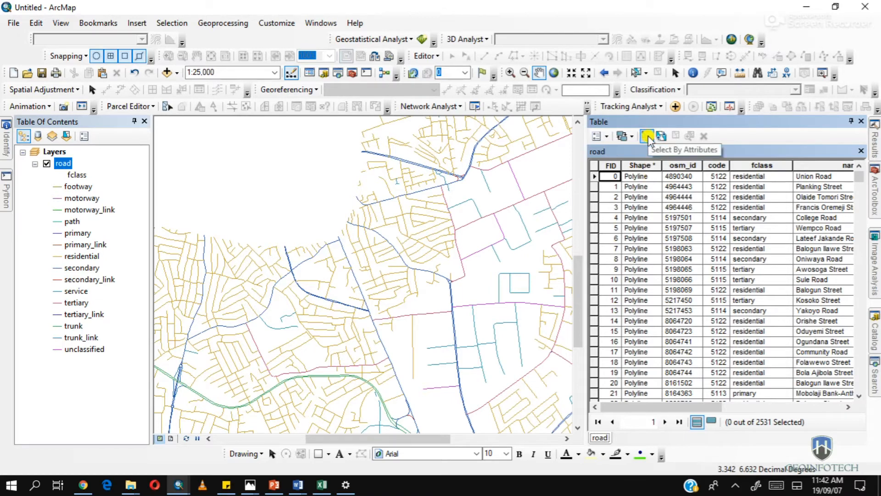
pyautogui.click(646, 135)
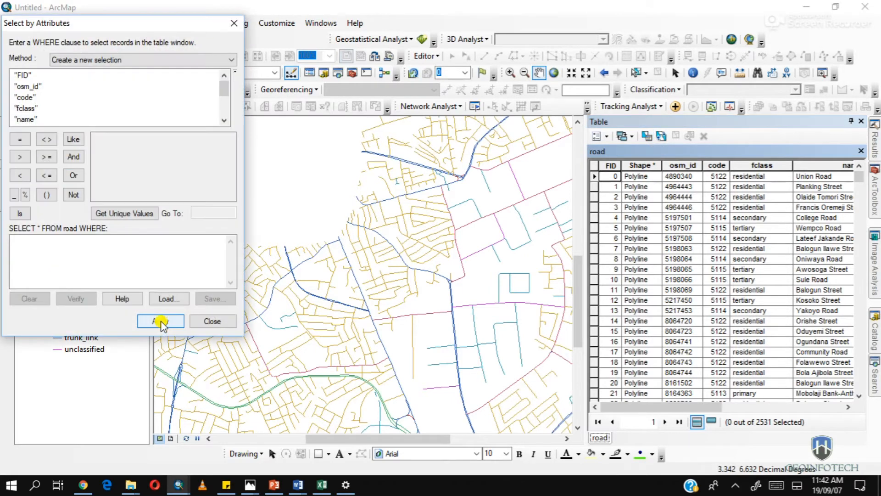
pyautogui.doubleClick(27, 109)
pyautogui.click(19, 142)
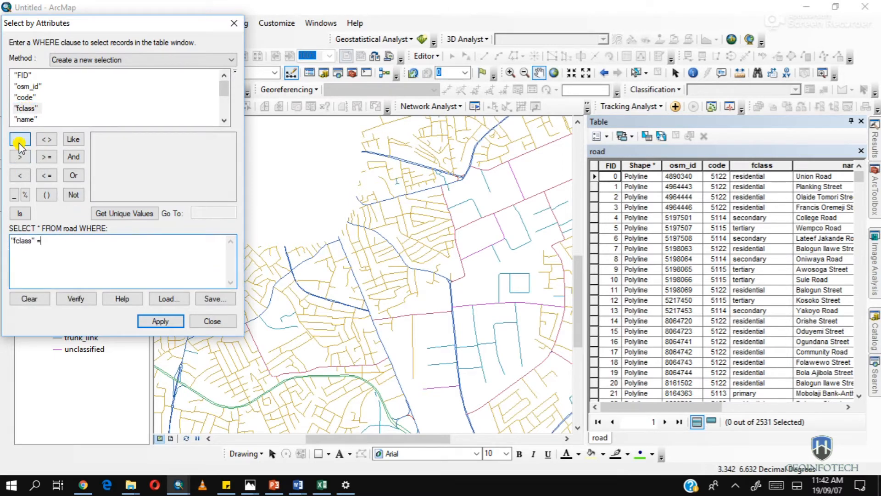
pyautogui.click(104, 213)
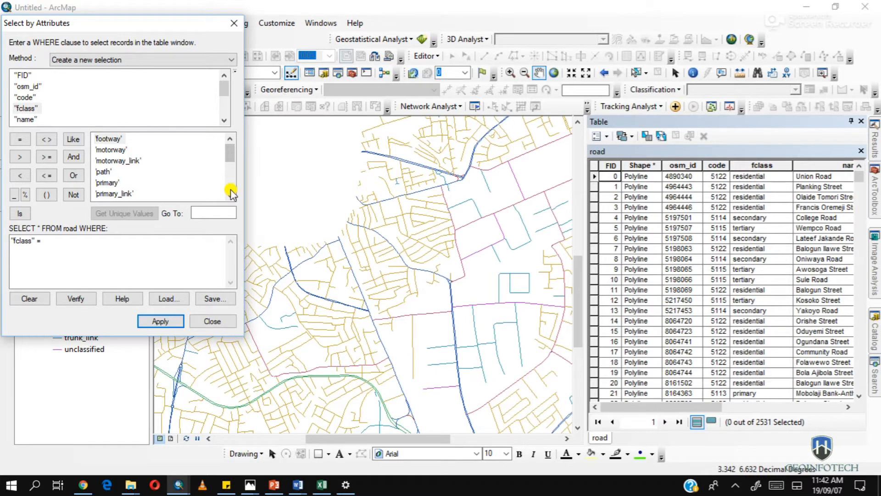
# Step: Complete the selection clause as "fclass" = 'secondary', apply it to the road layer and close the query dialog
pyautogui.moveTo(54, 25); pyautogui.dragTo(353, 44)
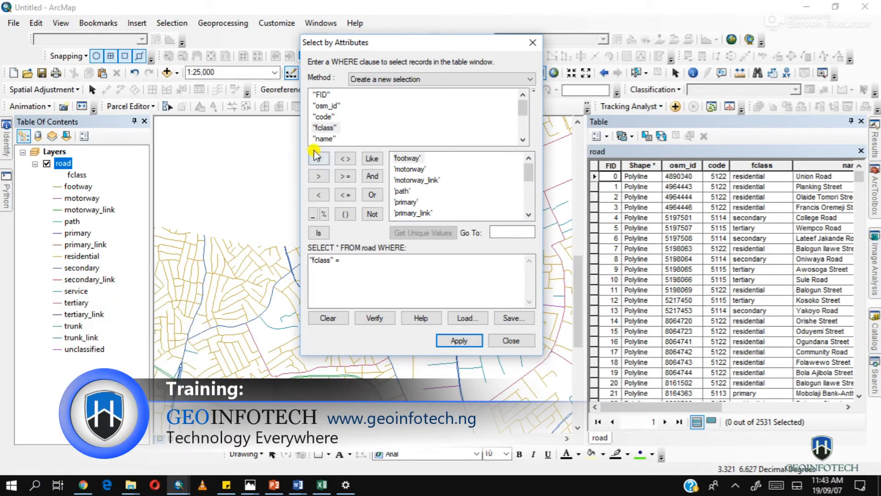
pyautogui.click(342, 273)
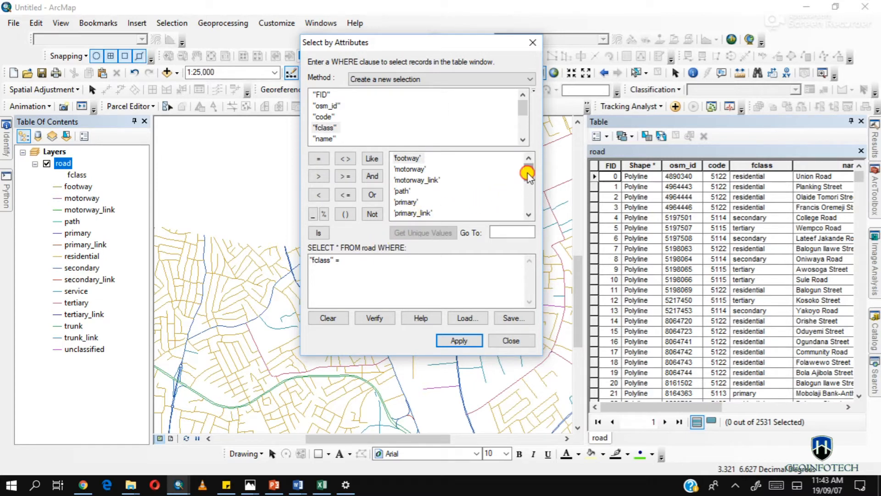
pyautogui.scroll(-1, 529, 182)
pyautogui.scroll(-1, 527, 183)
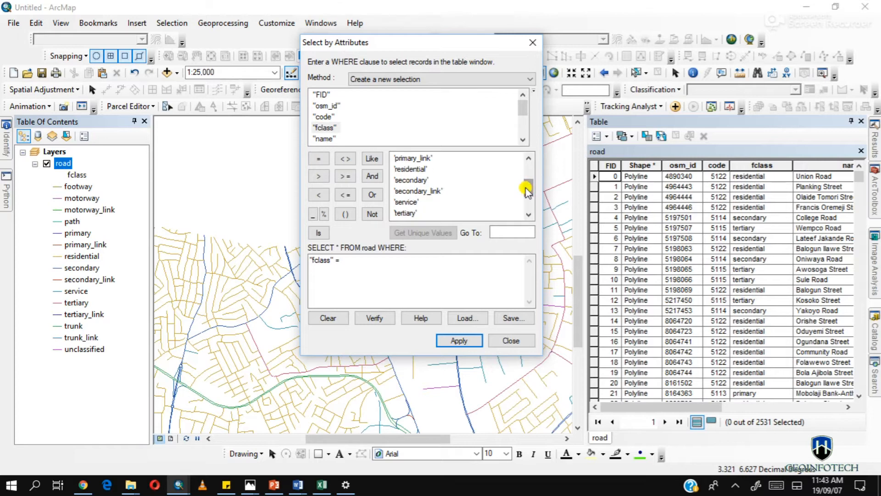
pyautogui.doubleClick(412, 182)
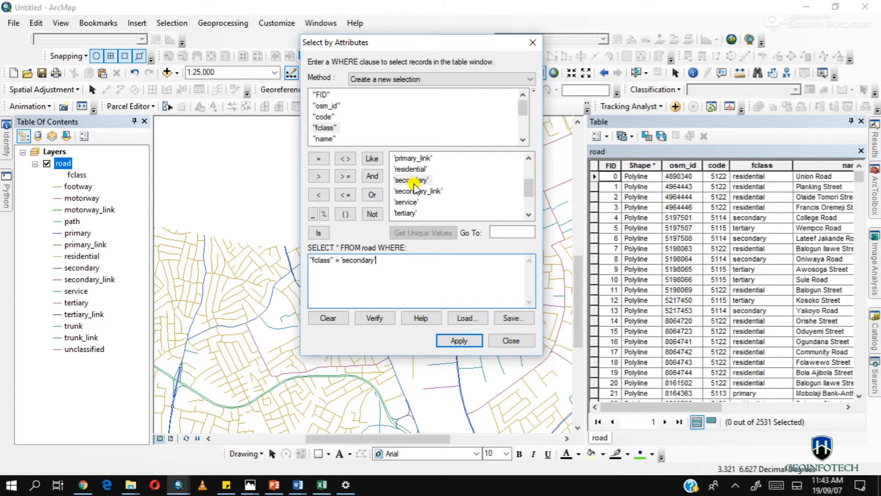
pyautogui.click(454, 341)
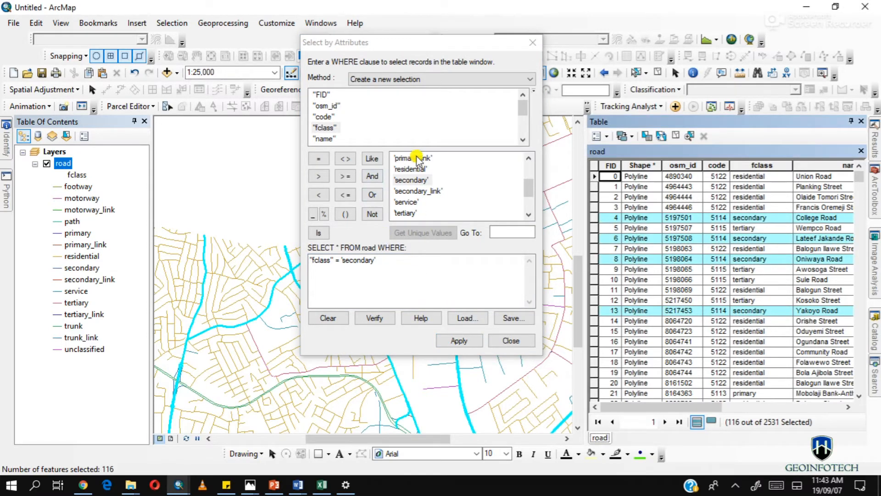
pyautogui.click(531, 45)
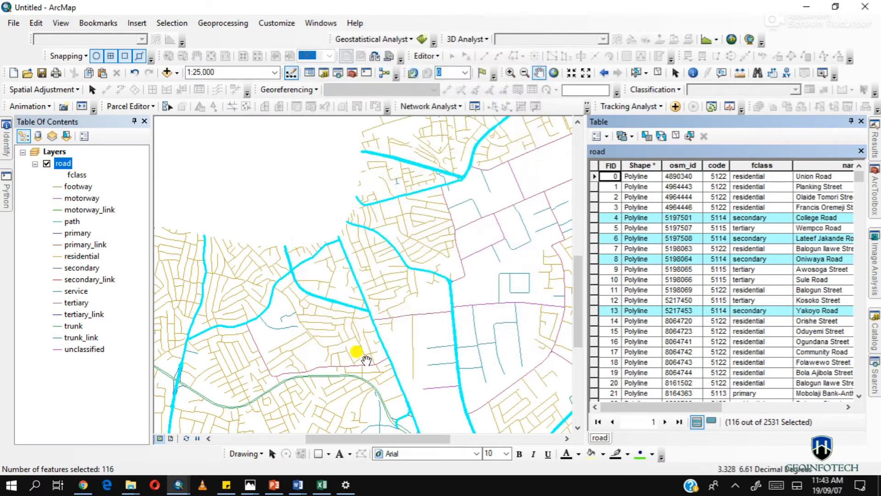
# Step: Start the Buffer geoprocessing tool and assign the road layer as its input features
pyautogui.scroll(2, 367, 360)
pyautogui.moveTo(366, 360); pyautogui.dragTo(339, 260)
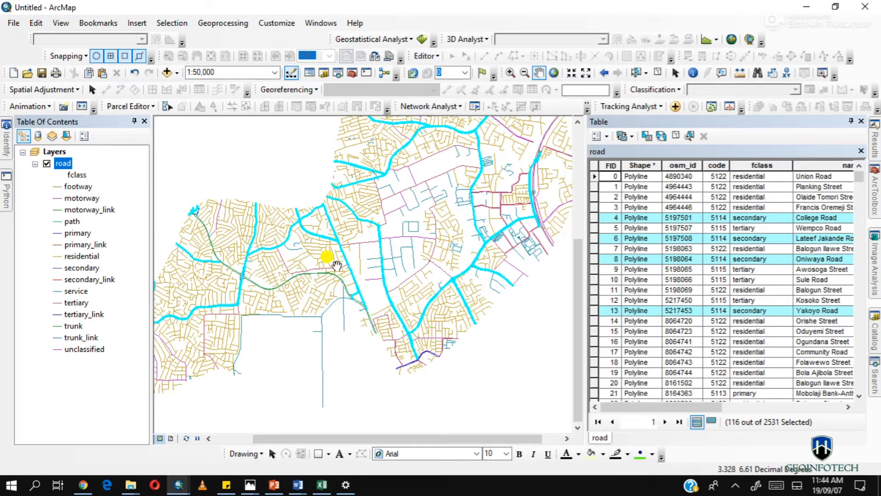
pyautogui.click(227, 24)
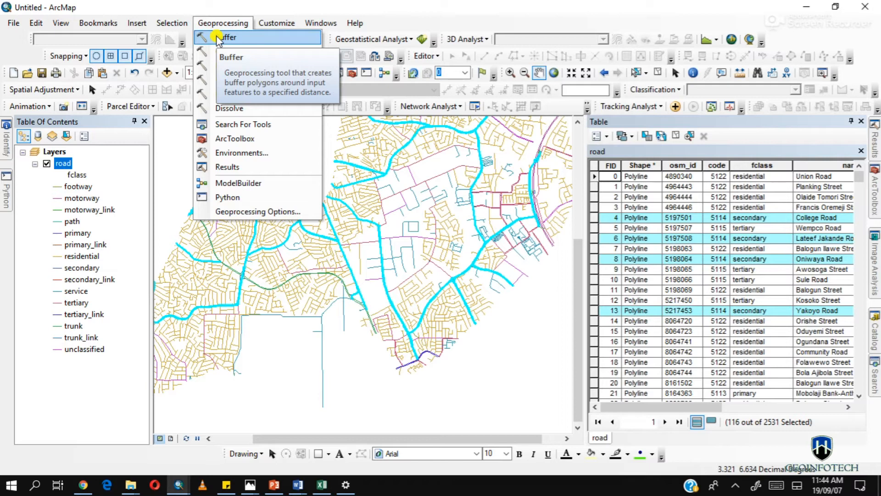
pyautogui.click(220, 38)
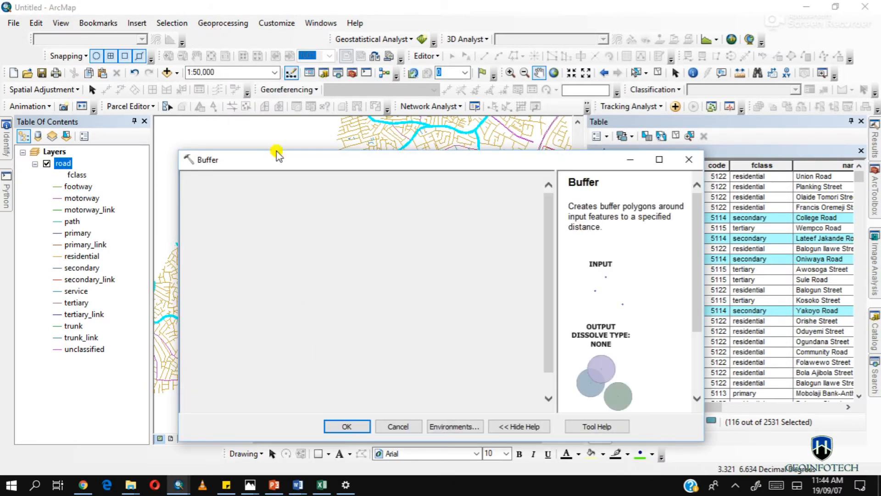
pyautogui.moveTo(295, 166); pyautogui.dragTo(412, 240)
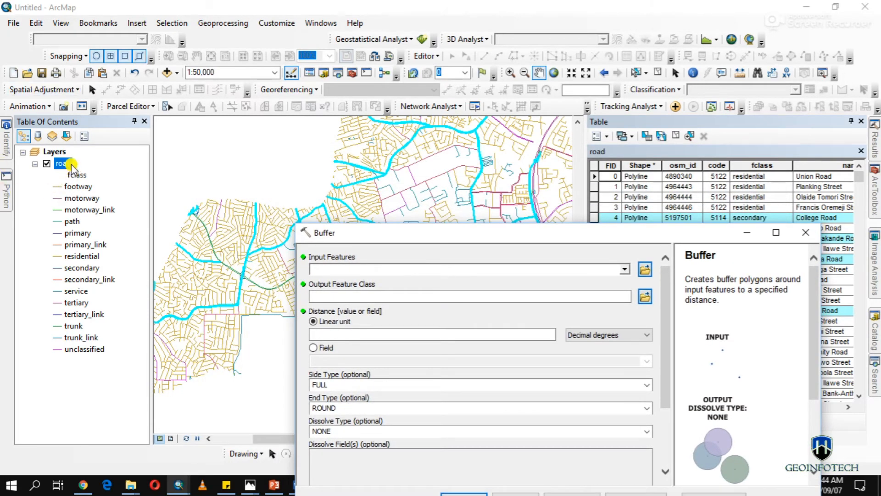
pyautogui.moveTo(67, 164); pyautogui.dragTo(339, 271)
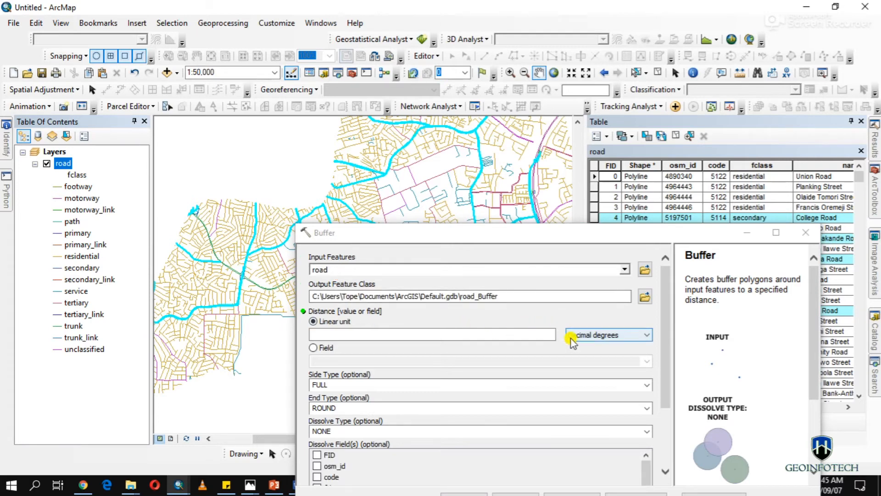
# Step: Set the buffer's linear distance to 30 meters
pyautogui.click(543, 334)
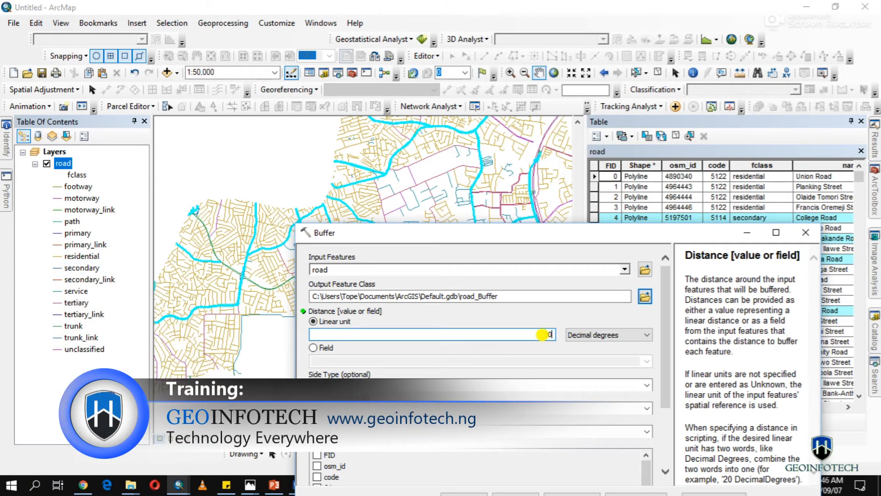
pyautogui.write('30')
pyautogui.click(610, 339)
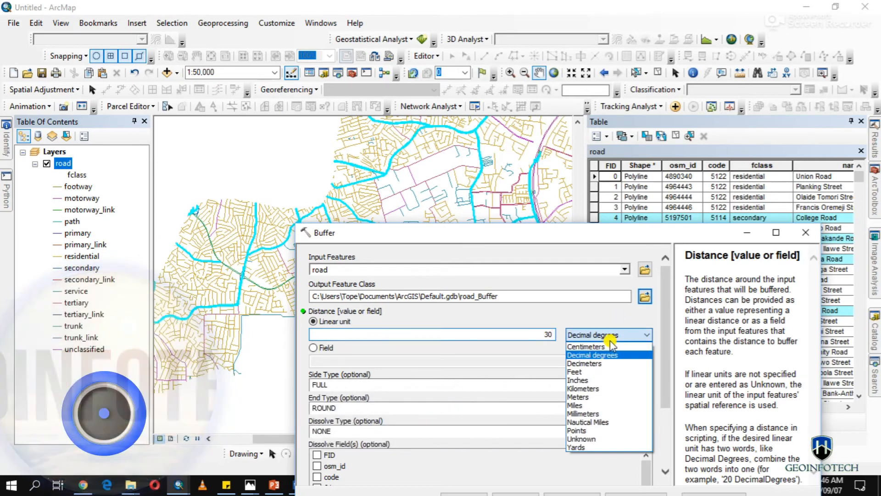
pyautogui.click(603, 397)
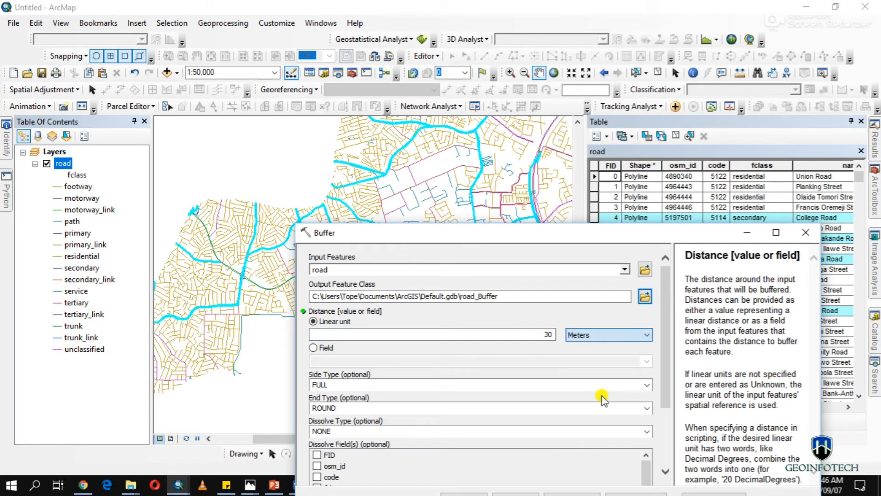
pyautogui.moveTo(668, 396); pyautogui.dragTo(659, 360)
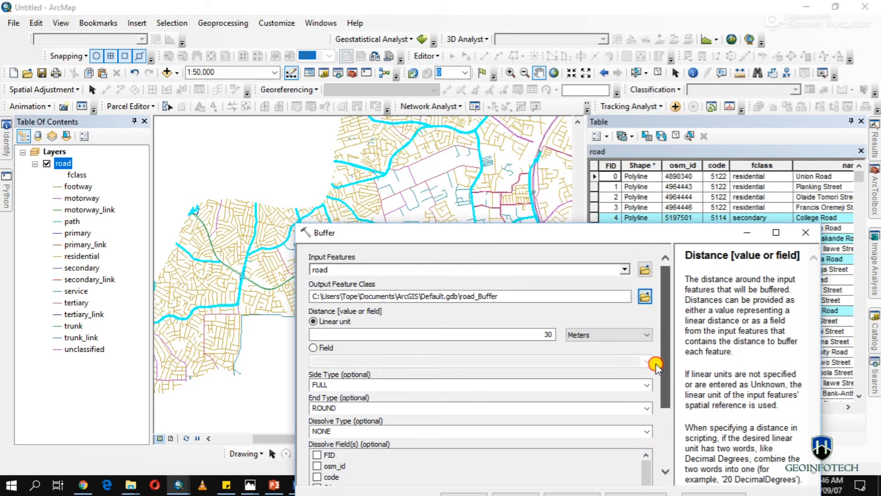
# Step: Choose the RESULT folder on the C: drive as the save location for the buffer's output feature class
pyautogui.click(645, 298)
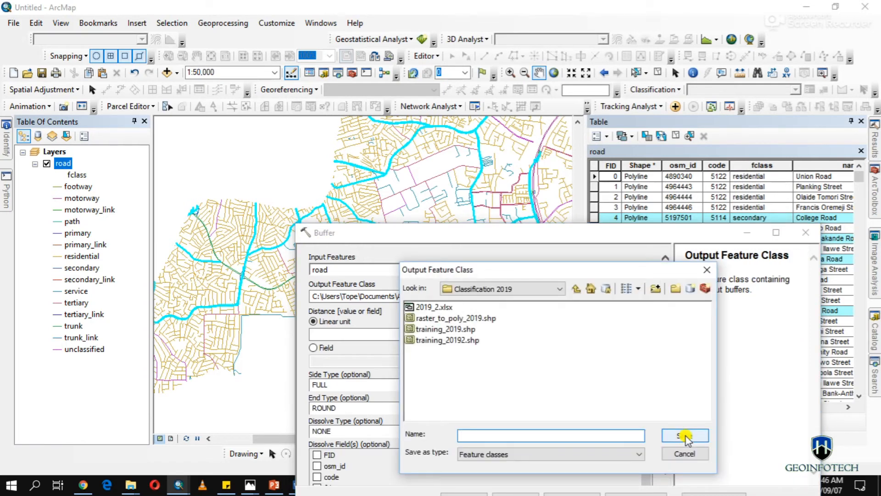
pyautogui.click(479, 290)
pyautogui.scroll(3, 492, 353)
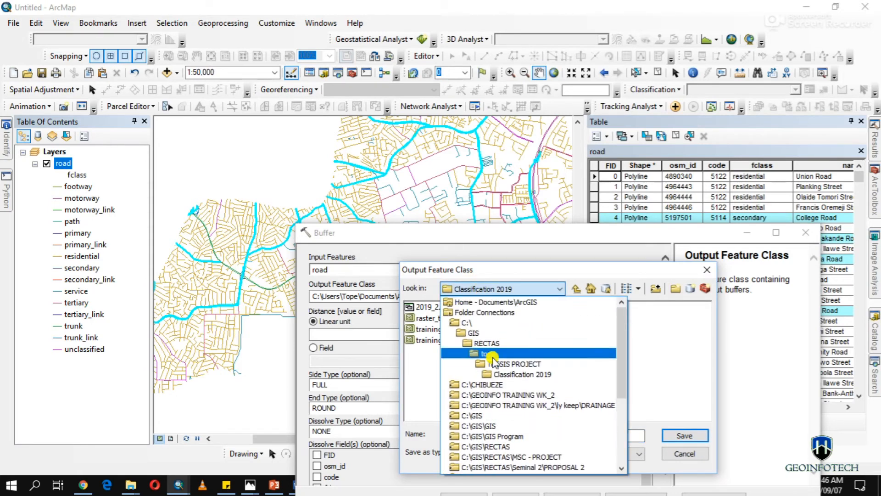
pyautogui.click(470, 323)
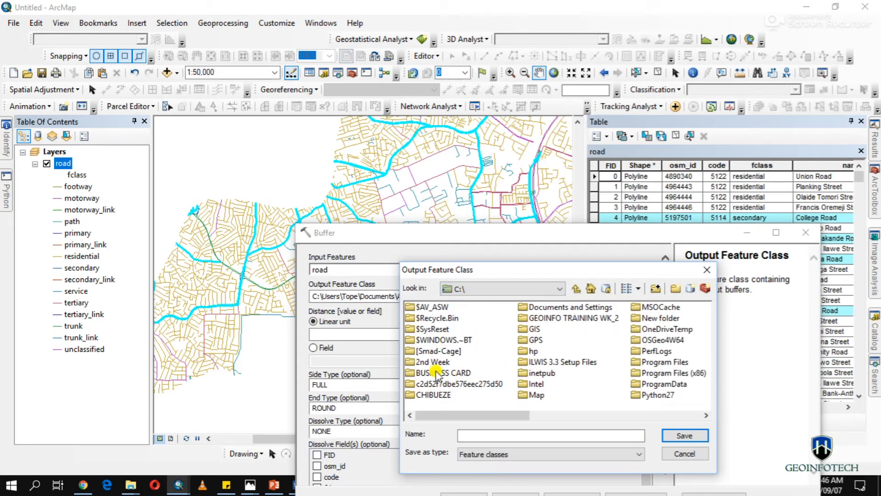
pyautogui.doubleClick(431, 394)
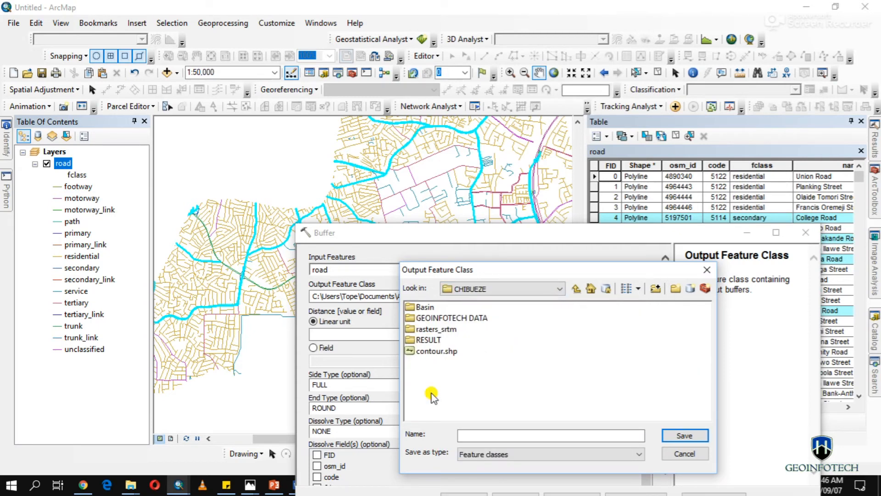
pyautogui.click(448, 317)
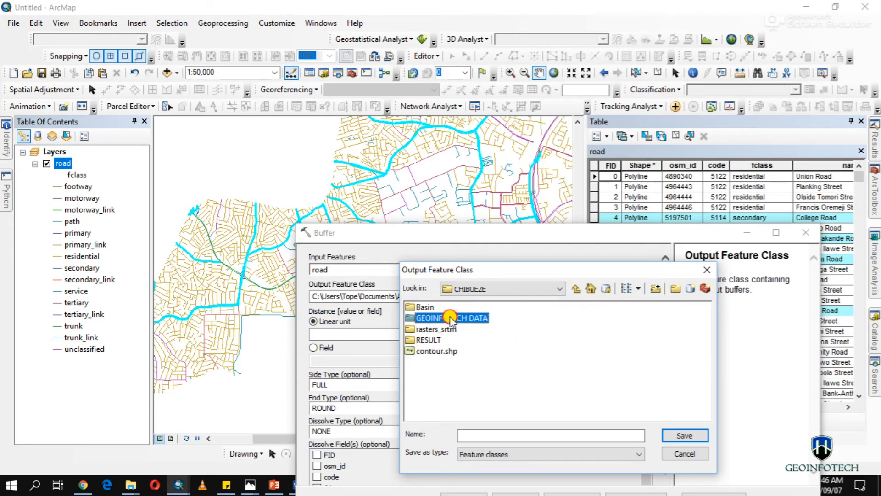
pyautogui.doubleClick(438, 339)
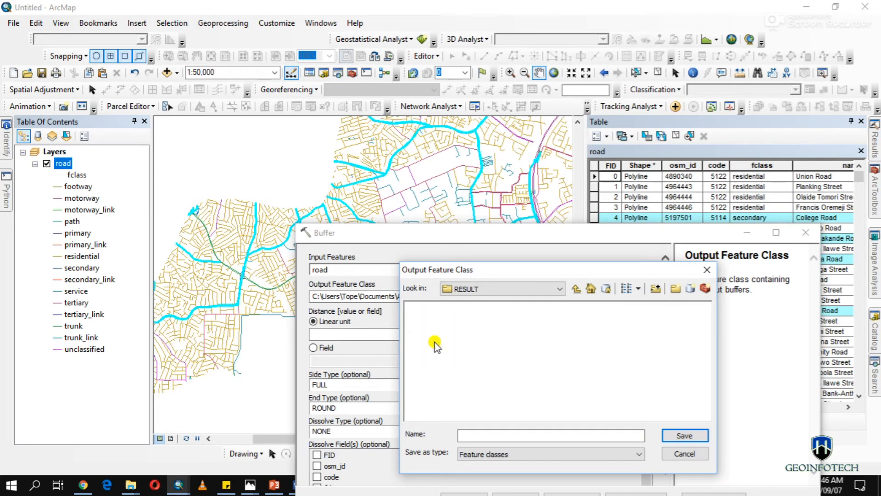
# Step: Name the output feature class Road_buffer30m and save it in the chosen folder
pyautogui.click(551, 436)
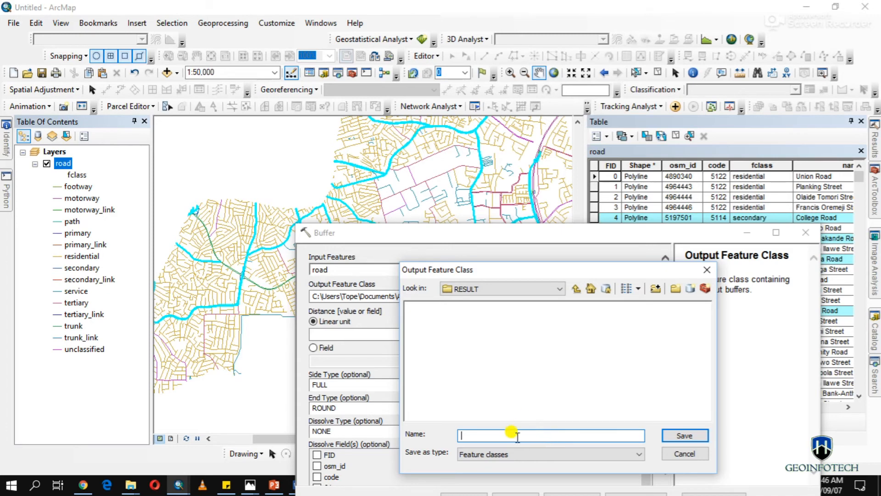
pyautogui.write('R')
pyautogui.write('I')
pyautogui.write('oad')
pyautogui.write('_buf')
pyautogui.write('fer')
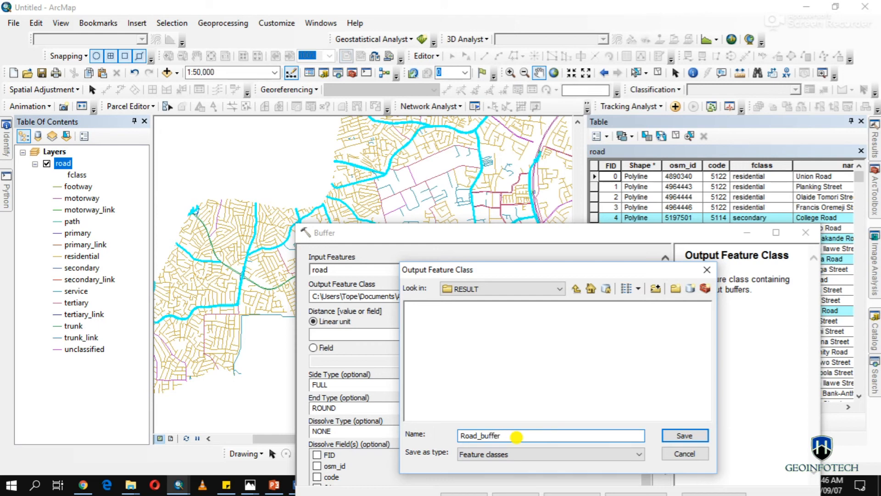
pyautogui.write('30m')
pyautogui.click(674, 435)
# Step: Run the 30-meter Buffer on the selected secondary roads and dismiss the progress dialog
pyautogui.moveTo(555, 233); pyautogui.dragTo(570, 124)
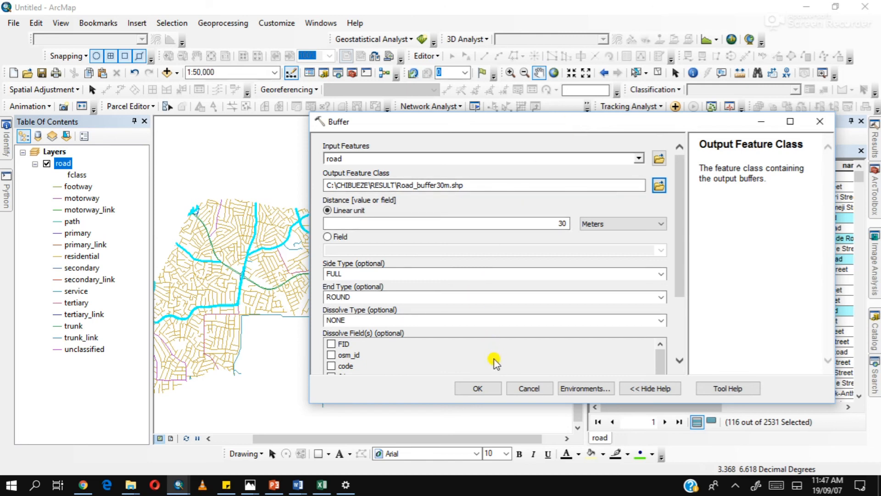
pyautogui.click(475, 388)
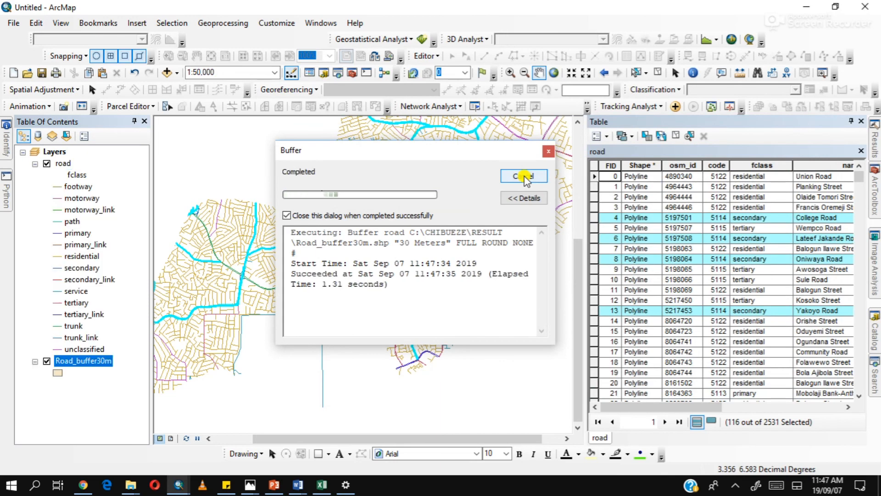
pyautogui.click(524, 176)
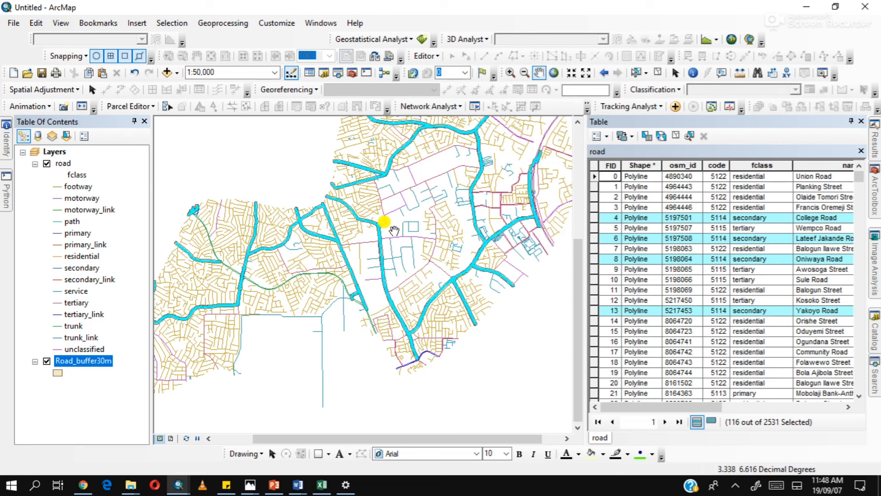
# Step: Hide the road layer to isolate the buffer on the map, and collapse the road layer's class legend
pyautogui.click(47, 164)
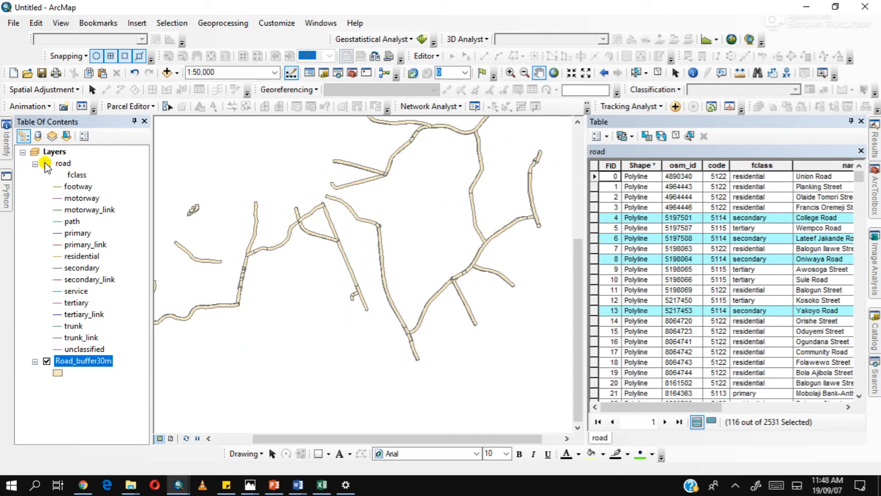
pyautogui.click(35, 164)
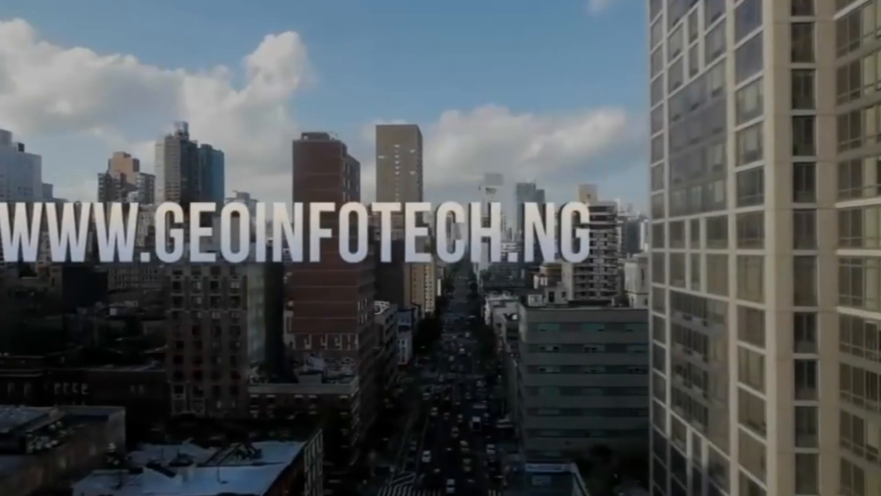